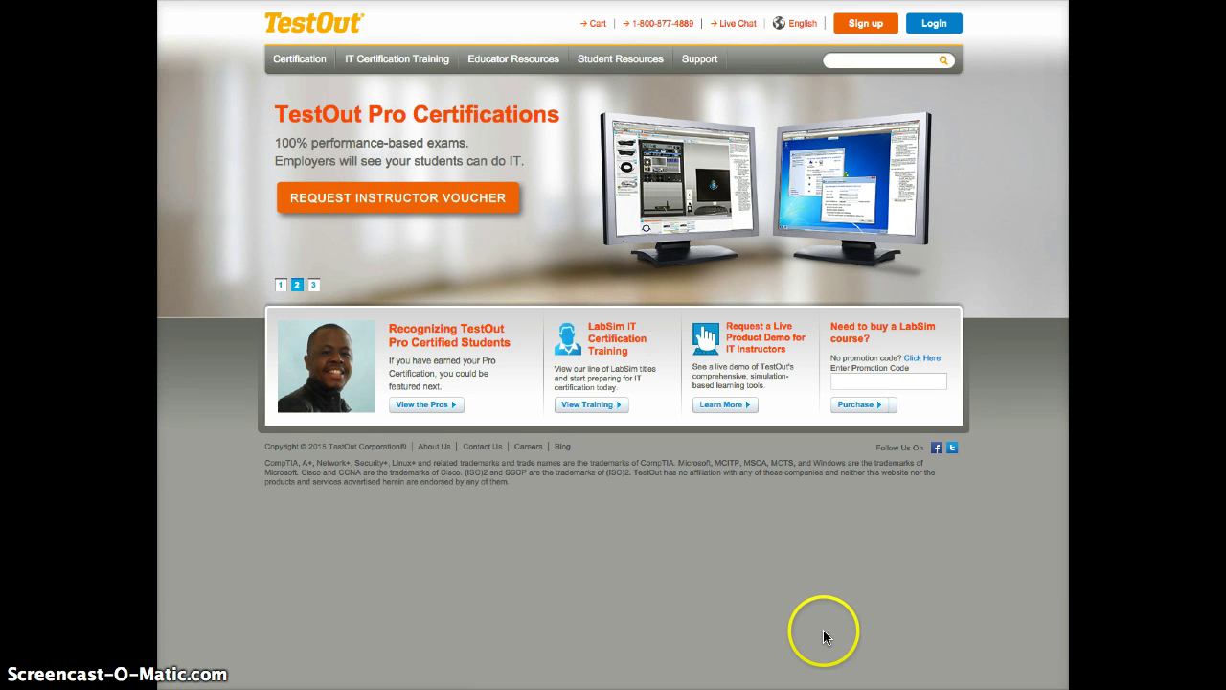
- Paste promotion code 14-357TA and submit it to reach the Academic Order Form
left_click(824, 634)
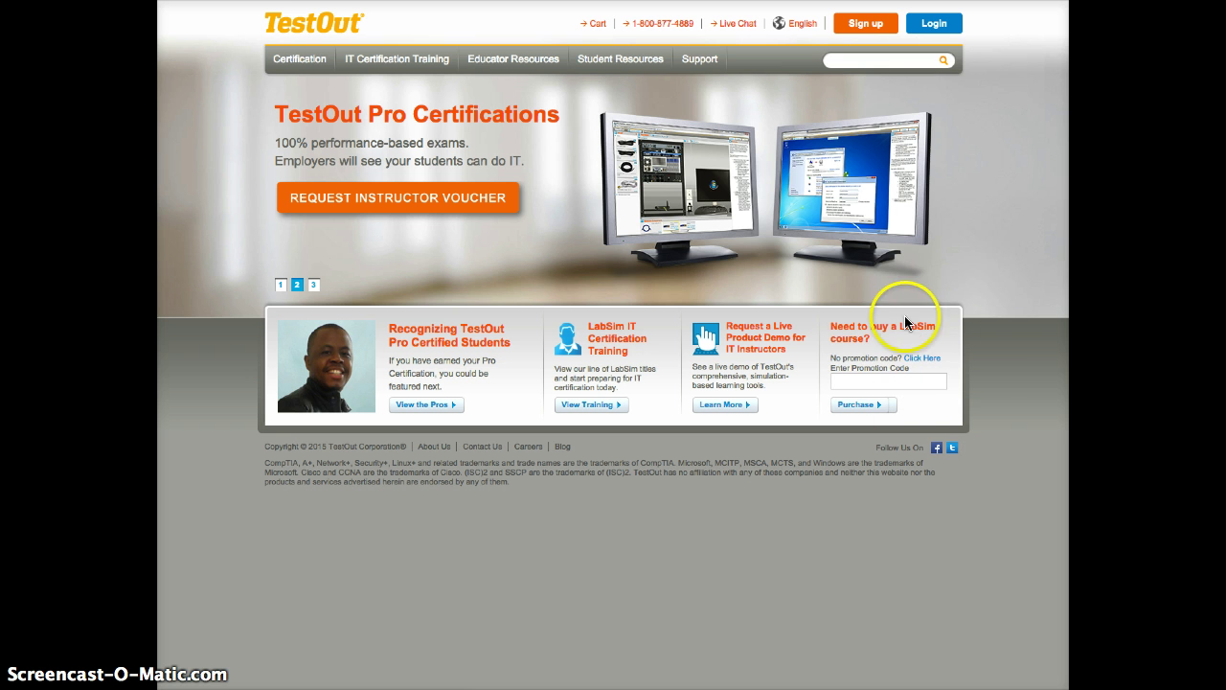
right_click(877, 380)
left_click(905, 450)
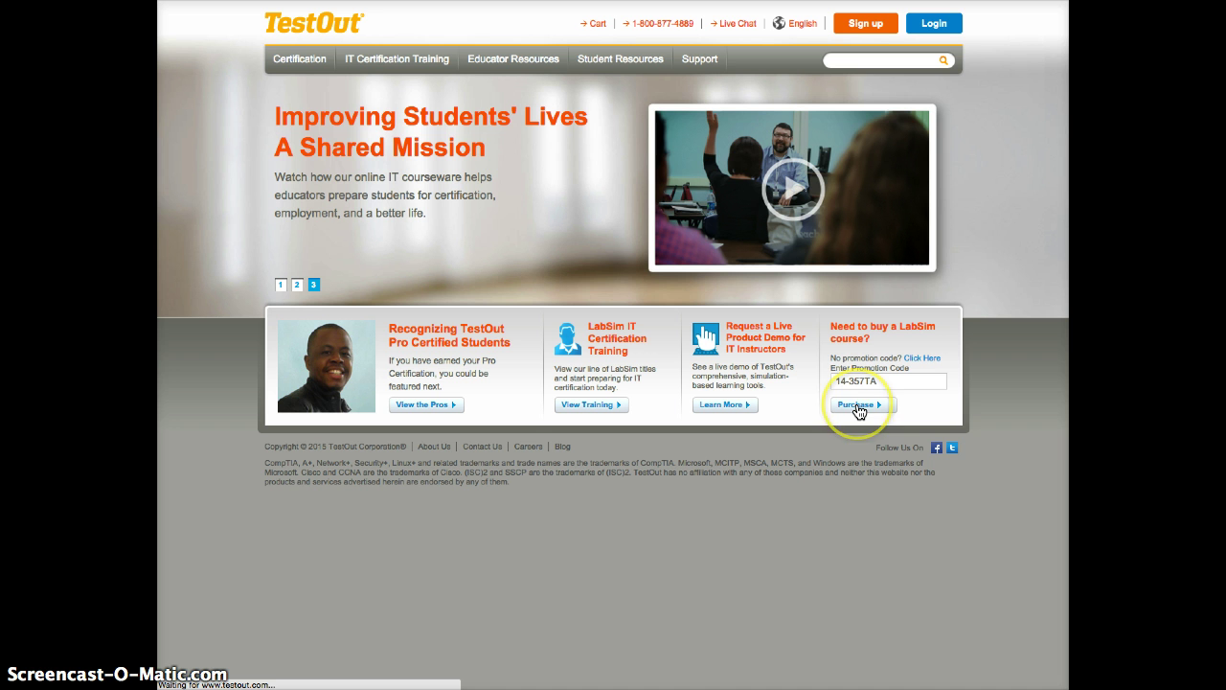
left_click(859, 408)
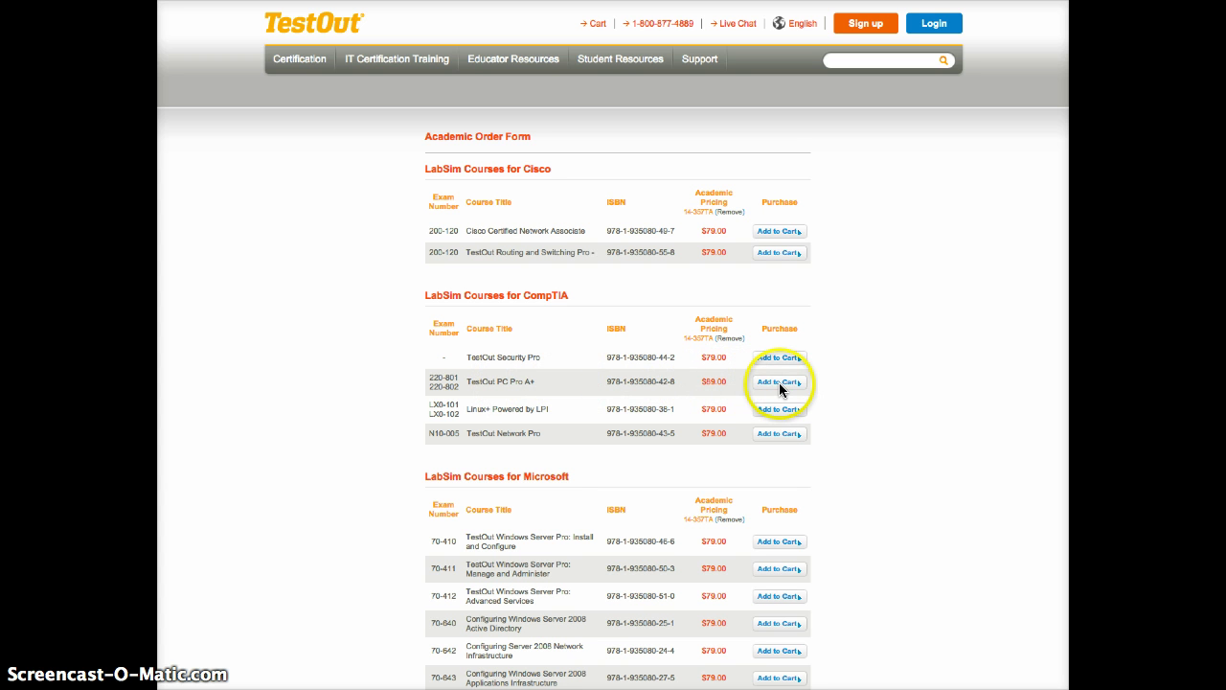
- Add TestOut PC Pro A+ to the cart at $89.00 under promotion 14-357TA
left_click(781, 384)
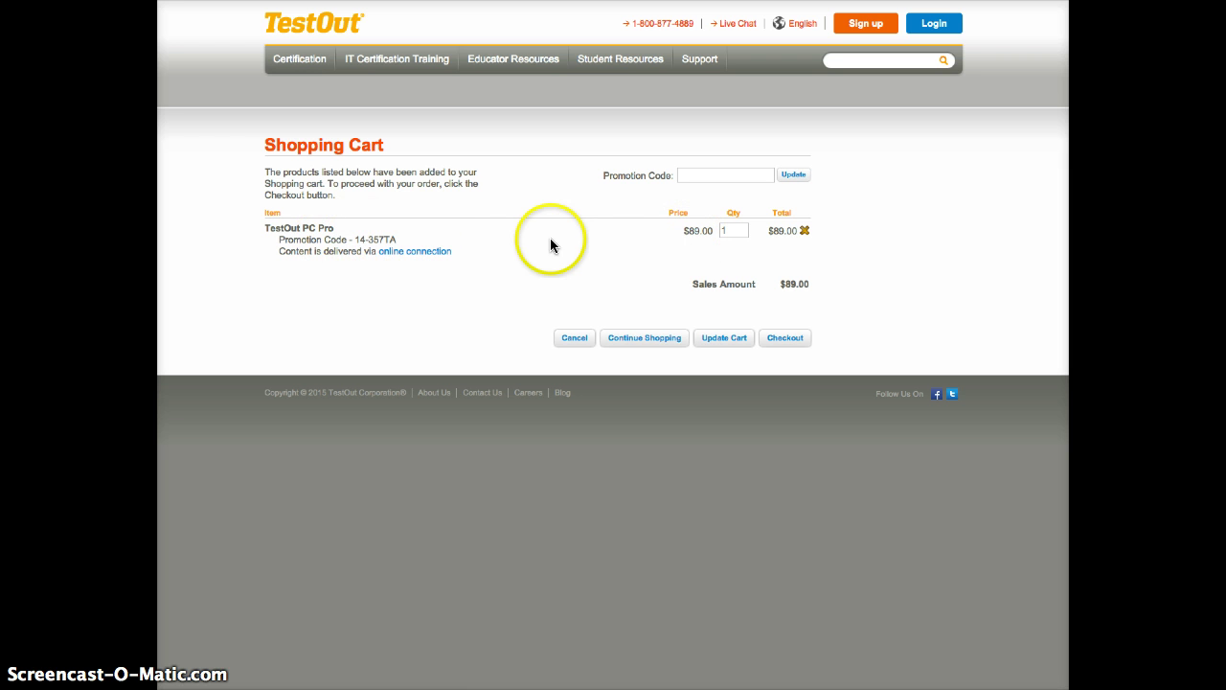
left_click(783, 343)
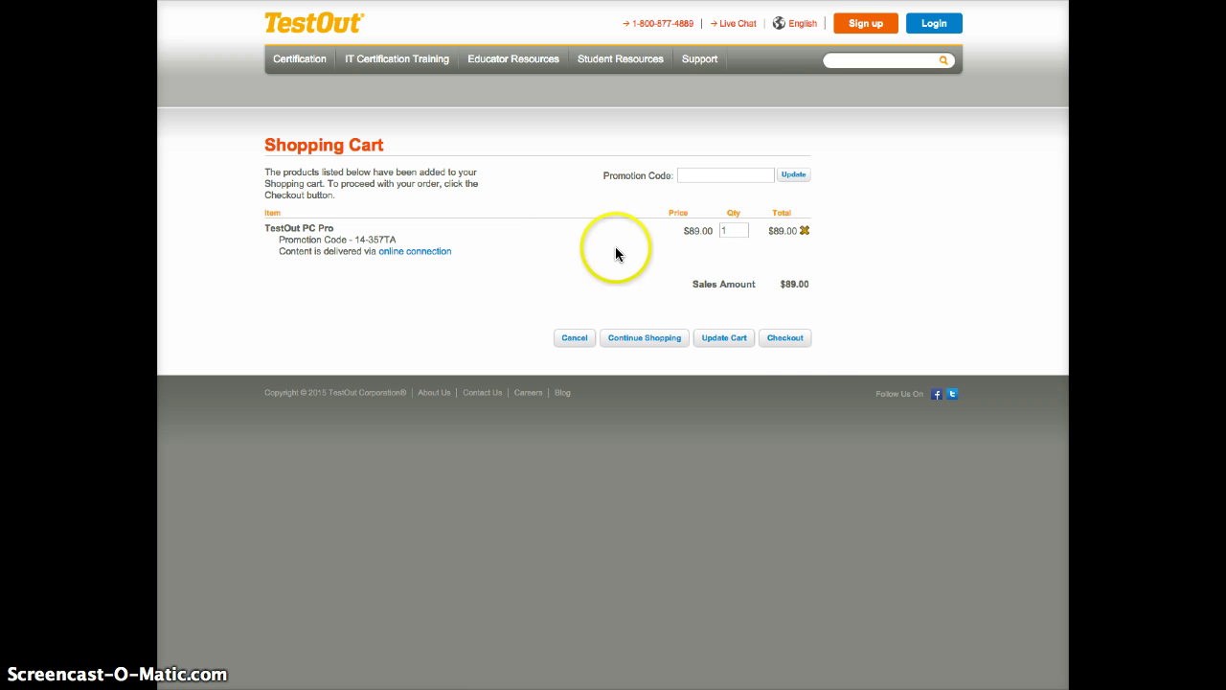
- Begin checkout and review the pre-filled new-customer e-mail address on step 1
left_click(783, 341)
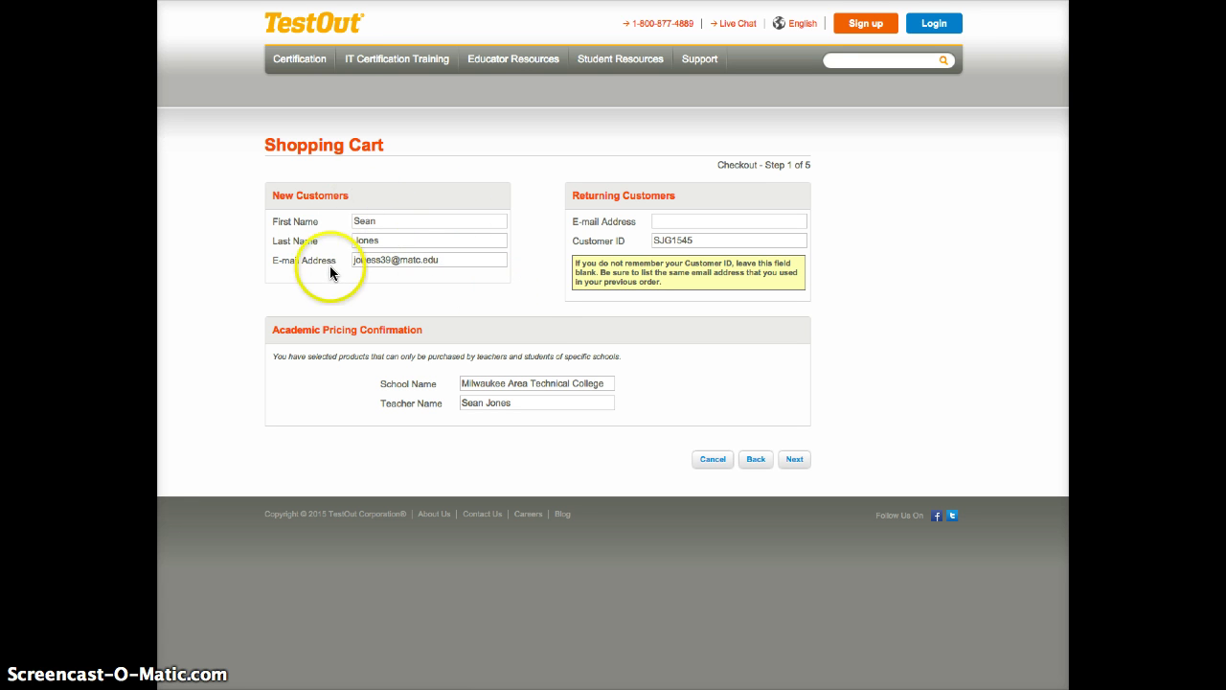
mouse_move(438, 260)
left_mouse_down()
mouse_move(401, 259)
mouse_move(407, 307)
left_mouse_up()
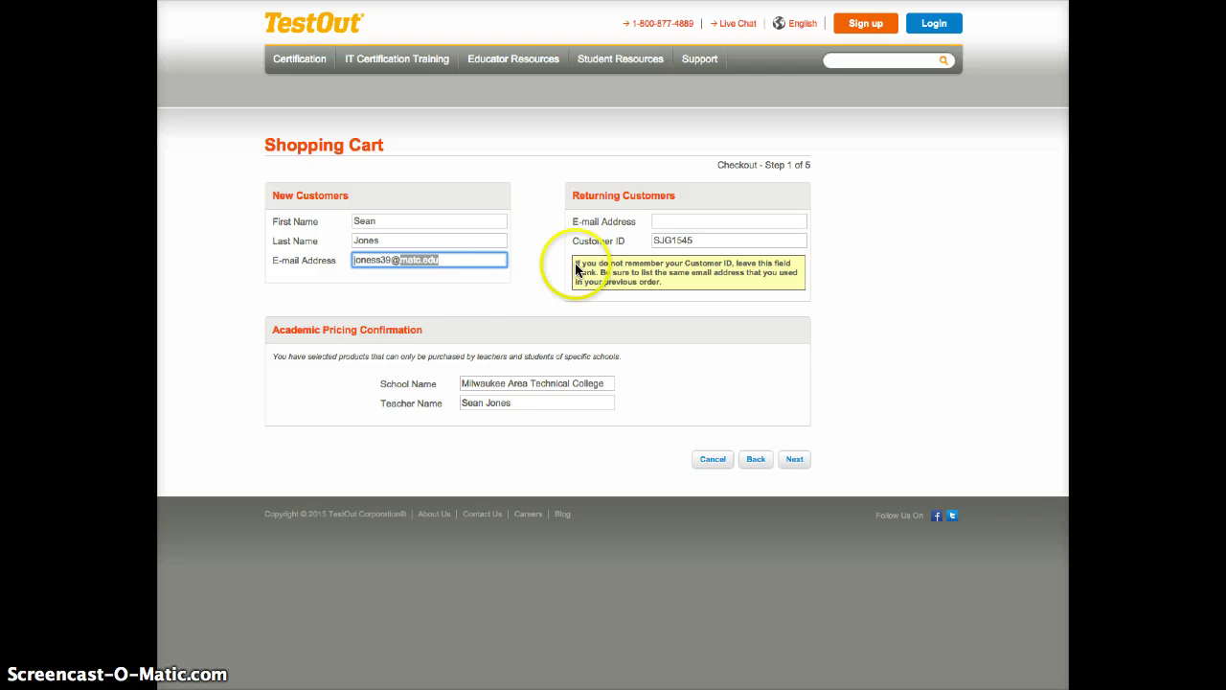
left_click(676, 219)
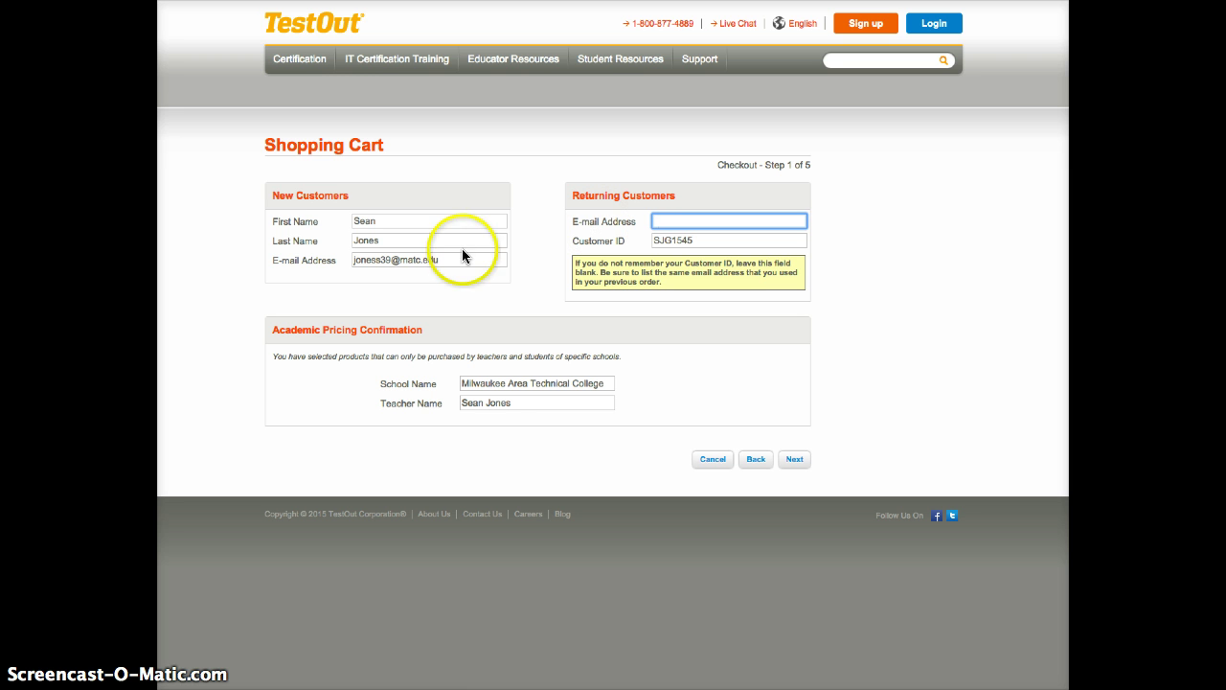
left_click_drag(502, 260, 403, 261)
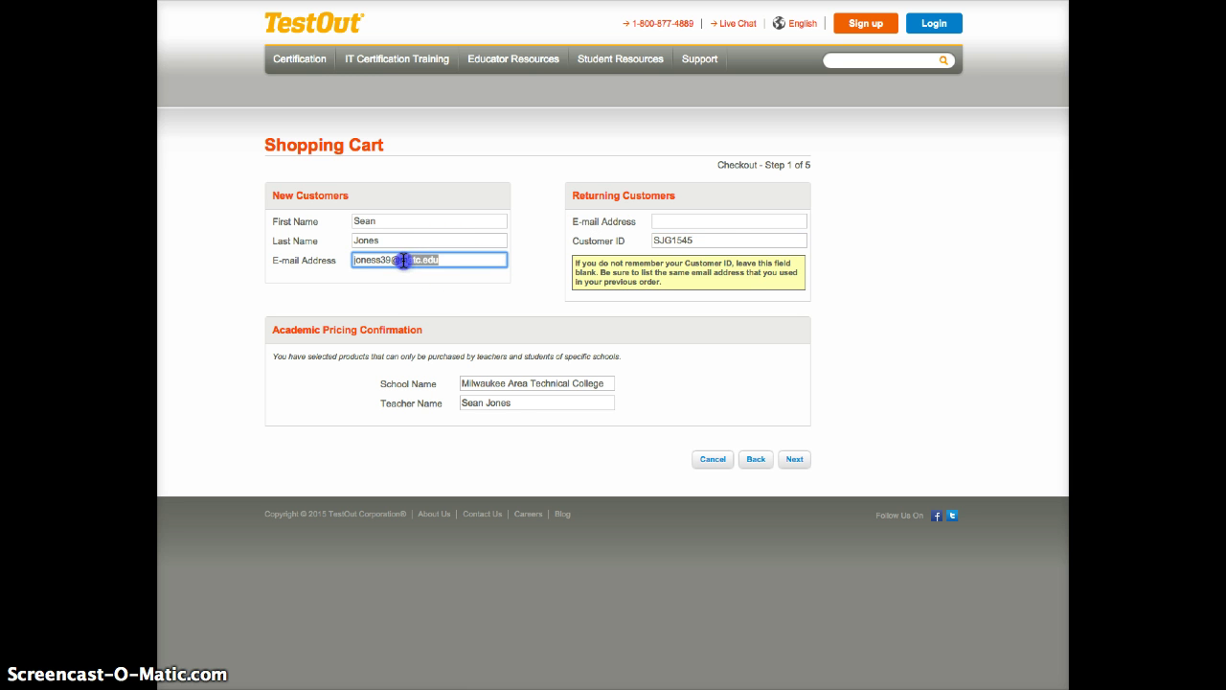
left_click(697, 220)
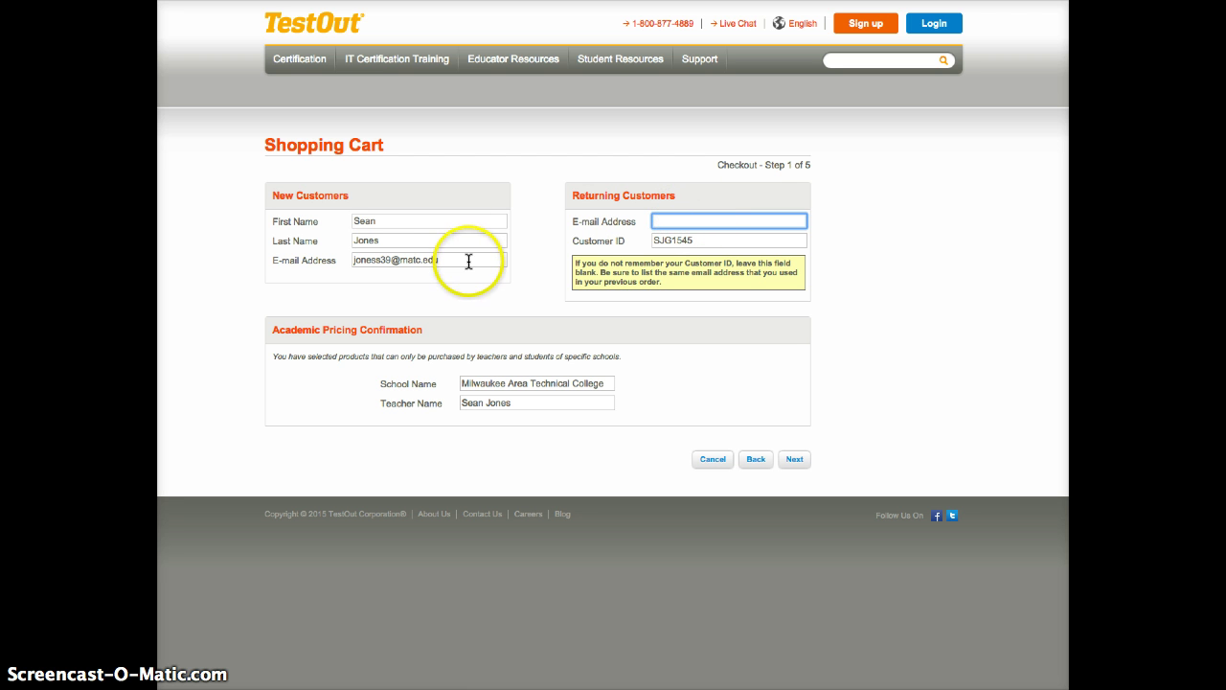
mouse_move(471, 260)
left_mouse_down()
mouse_move(351, 260)
mouse_move(442, 260)
left_mouse_up()
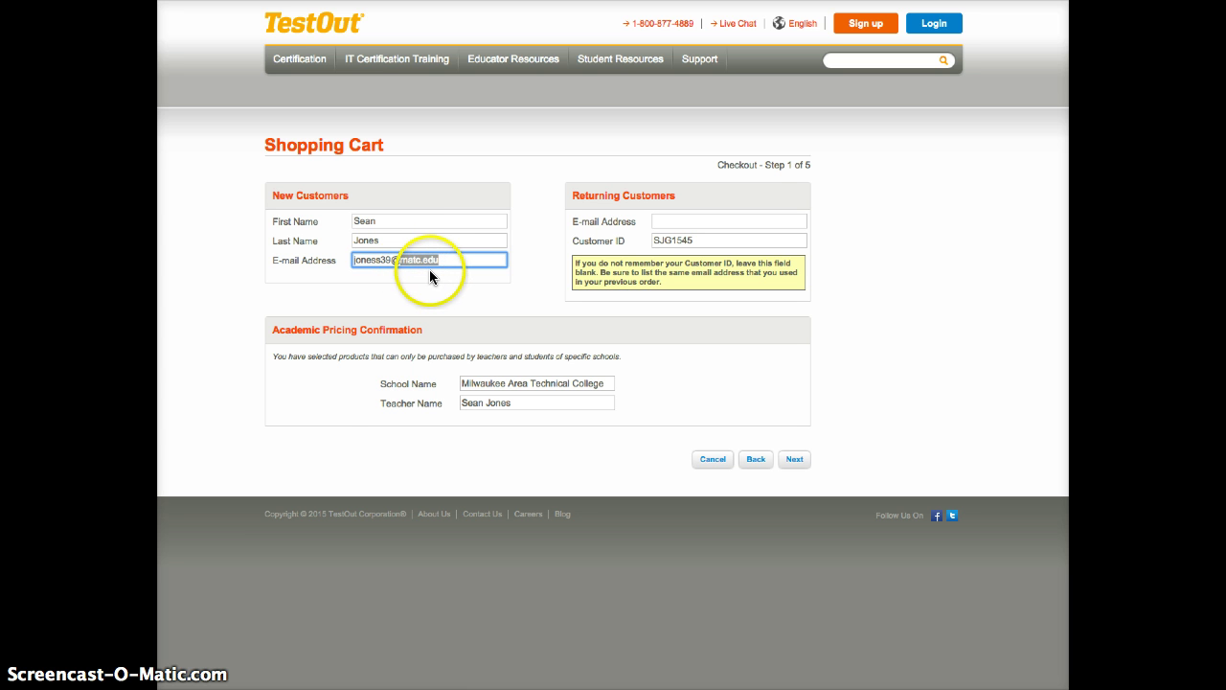
left_click(322, 397)
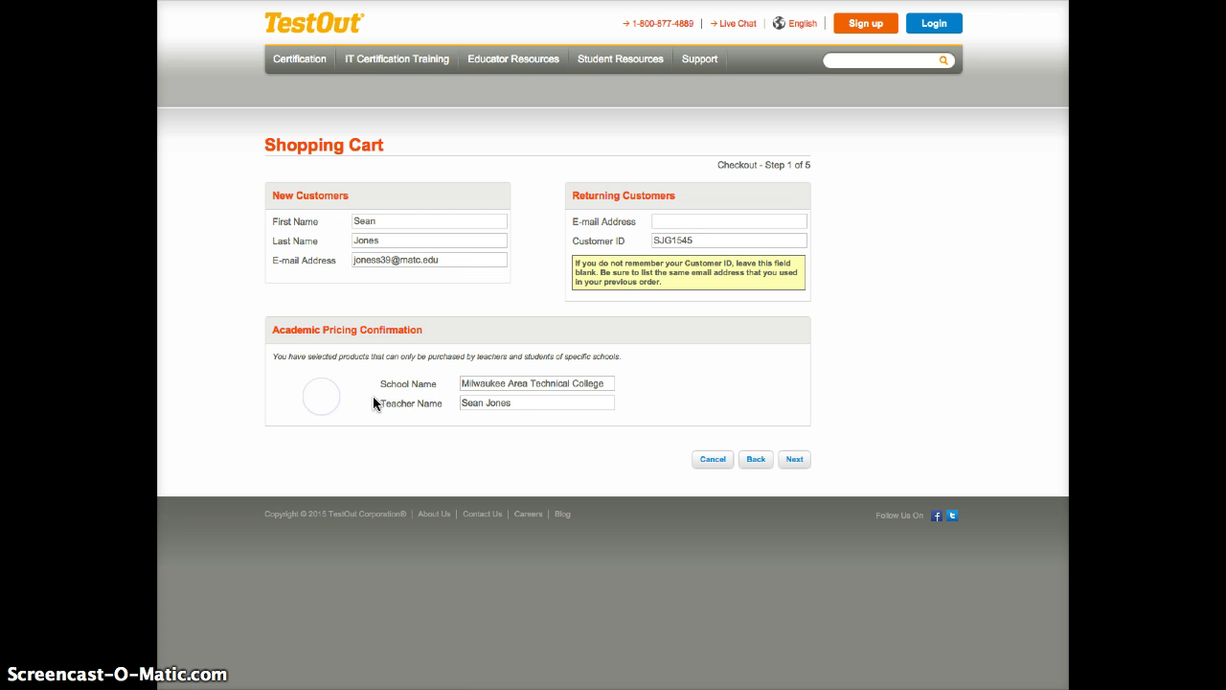
- Review the pre-filled School Name and Teacher Name fields
left_click_drag(606, 383, 431, 382)
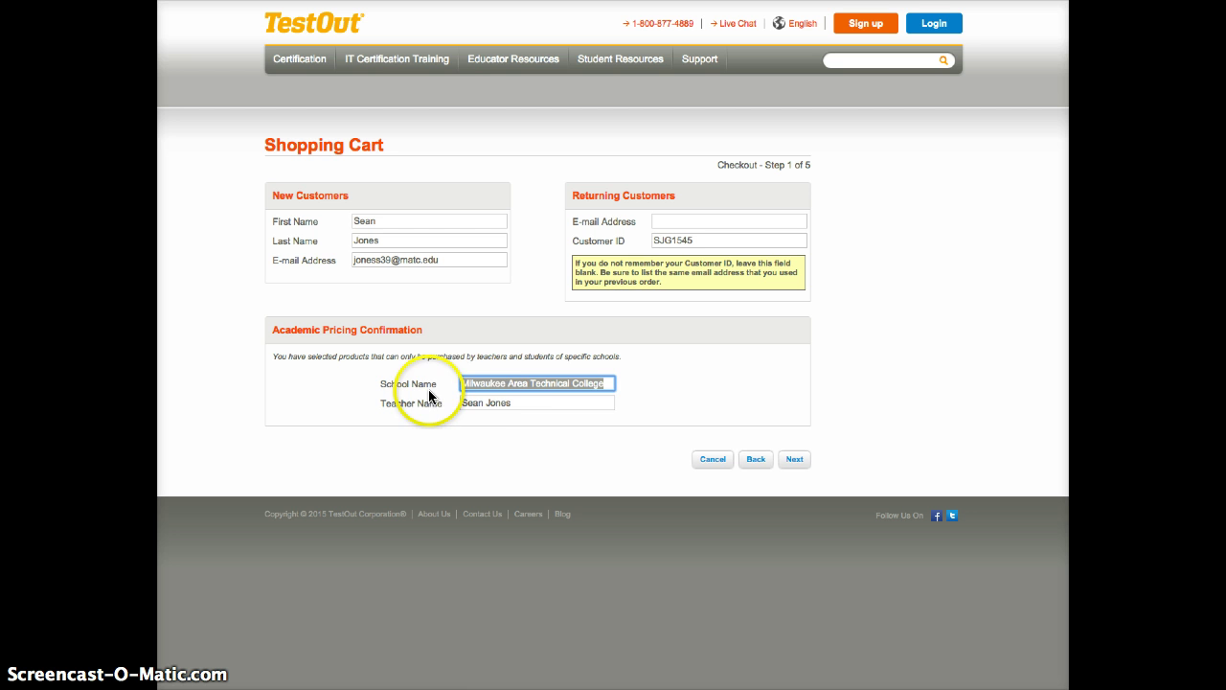
left_click_drag(464, 391, 587, 395)
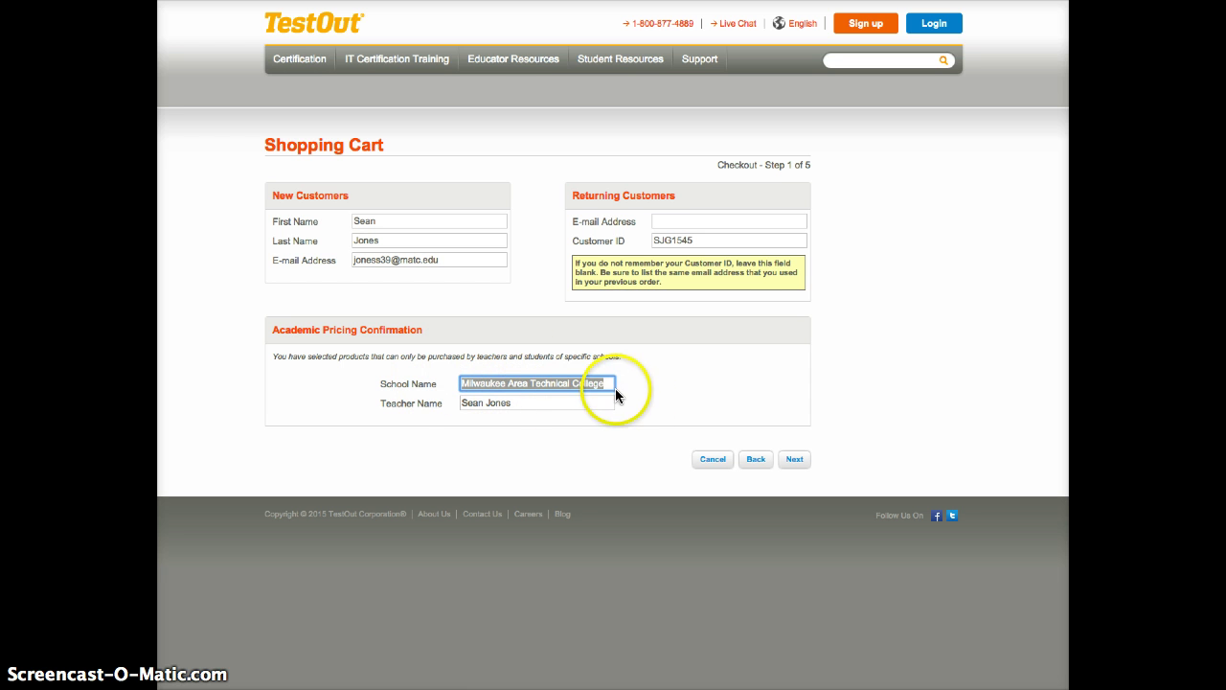
left_click(551, 428)
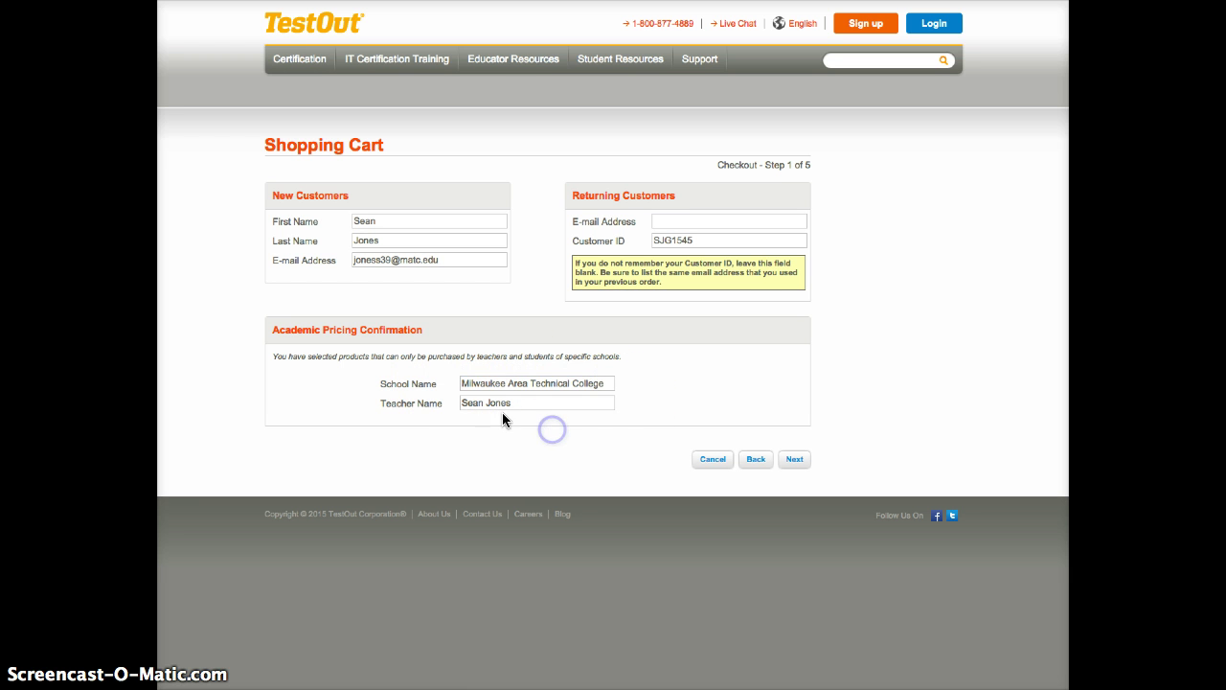
left_click_drag(514, 403, 449, 402)
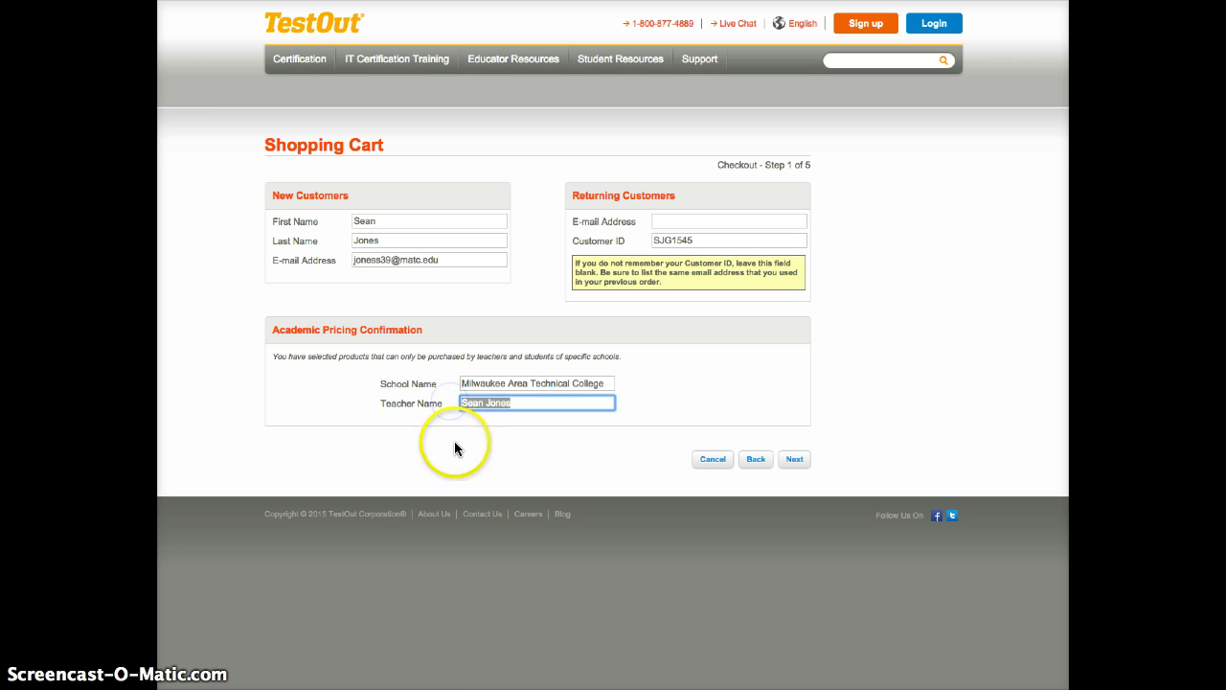
left_click(454, 446)
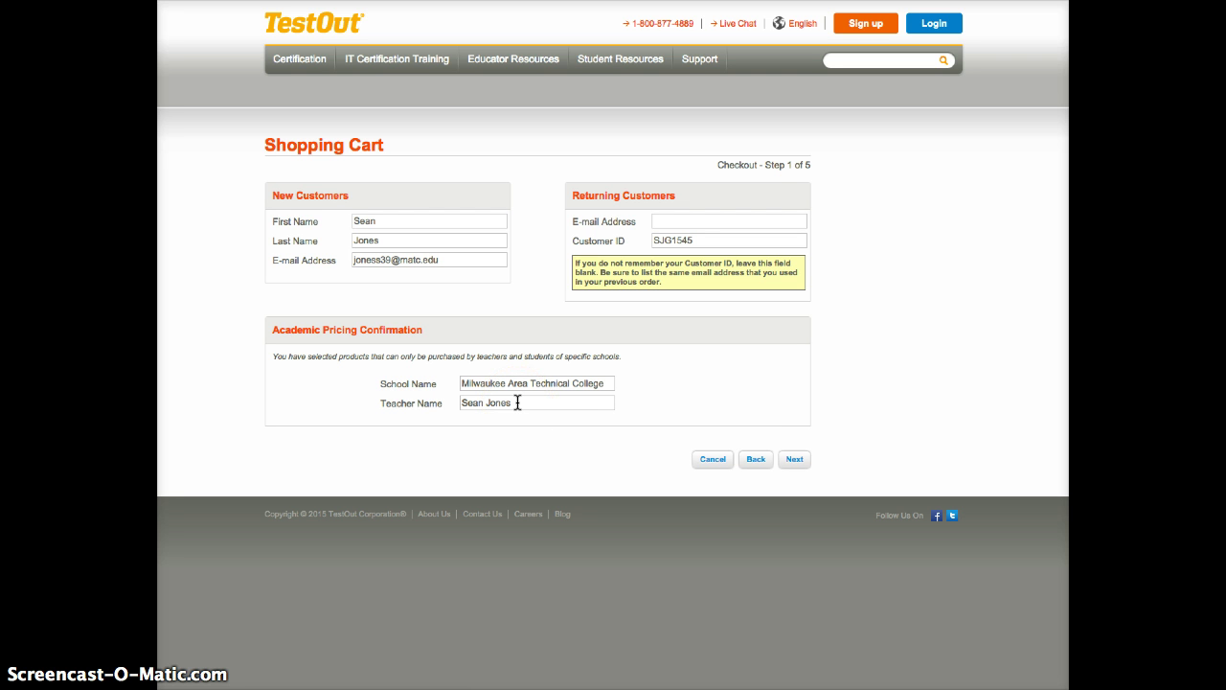
left_click_drag(517, 403, 464, 402)
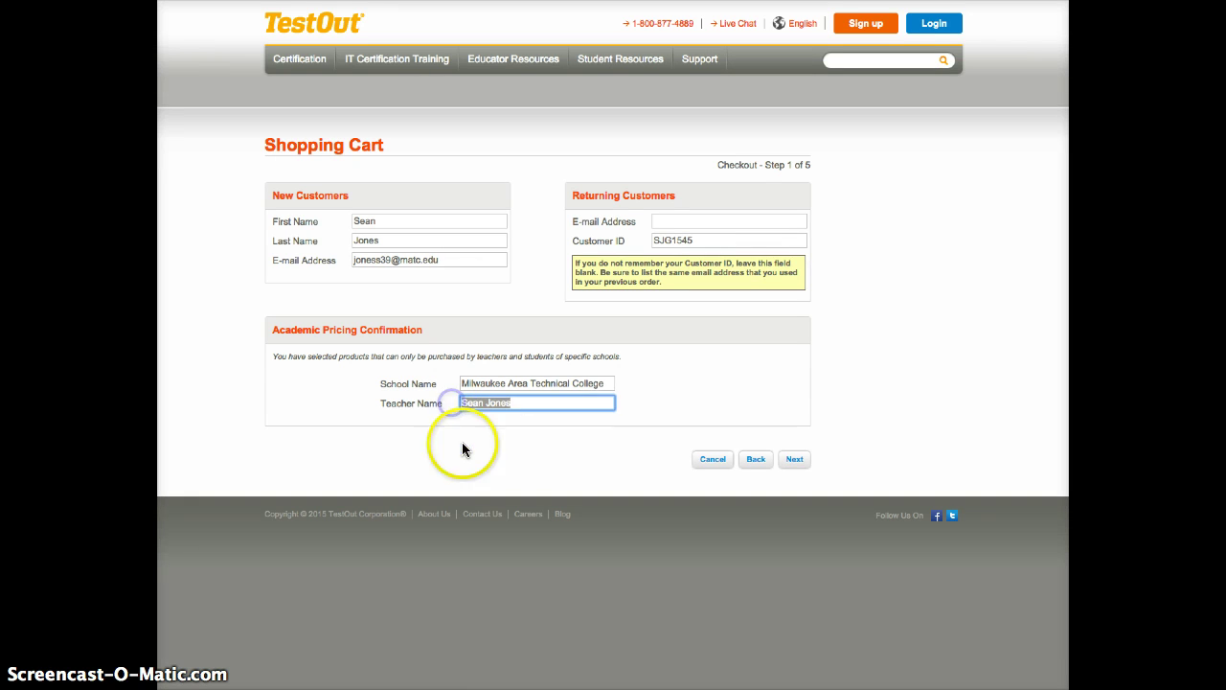
left_click(462, 446)
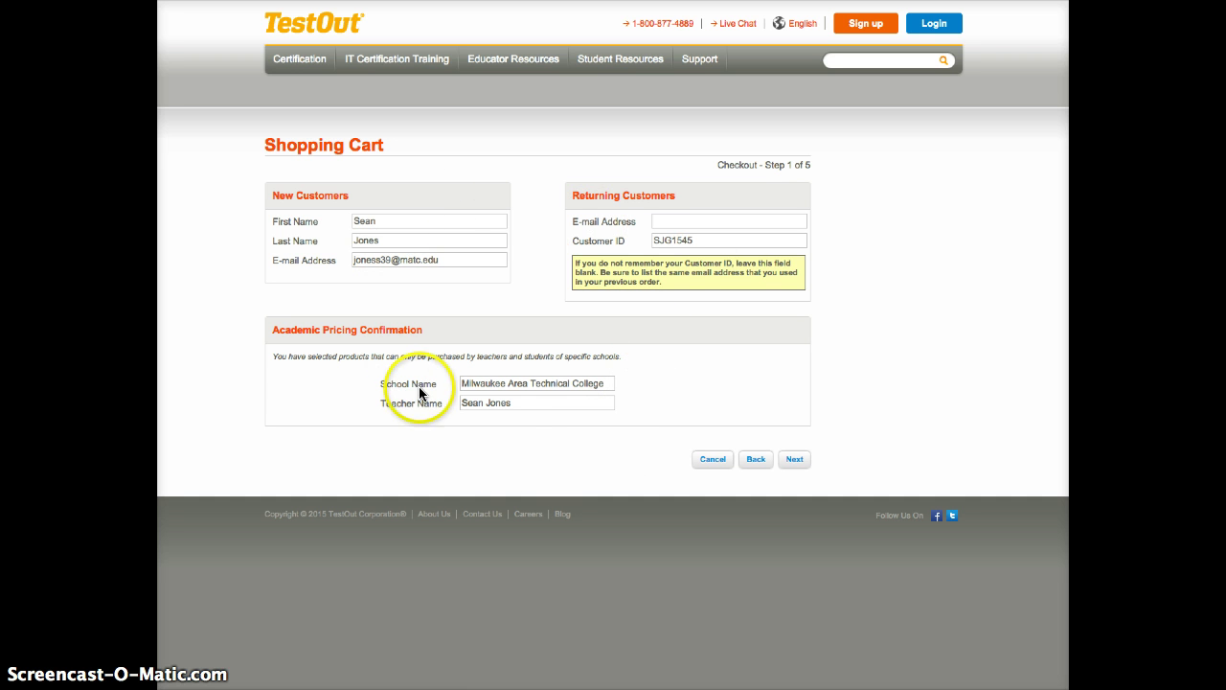
- Recheck the e-mail and school name, then submit checkout step 1
left_click_drag(452, 259, 306, 251)
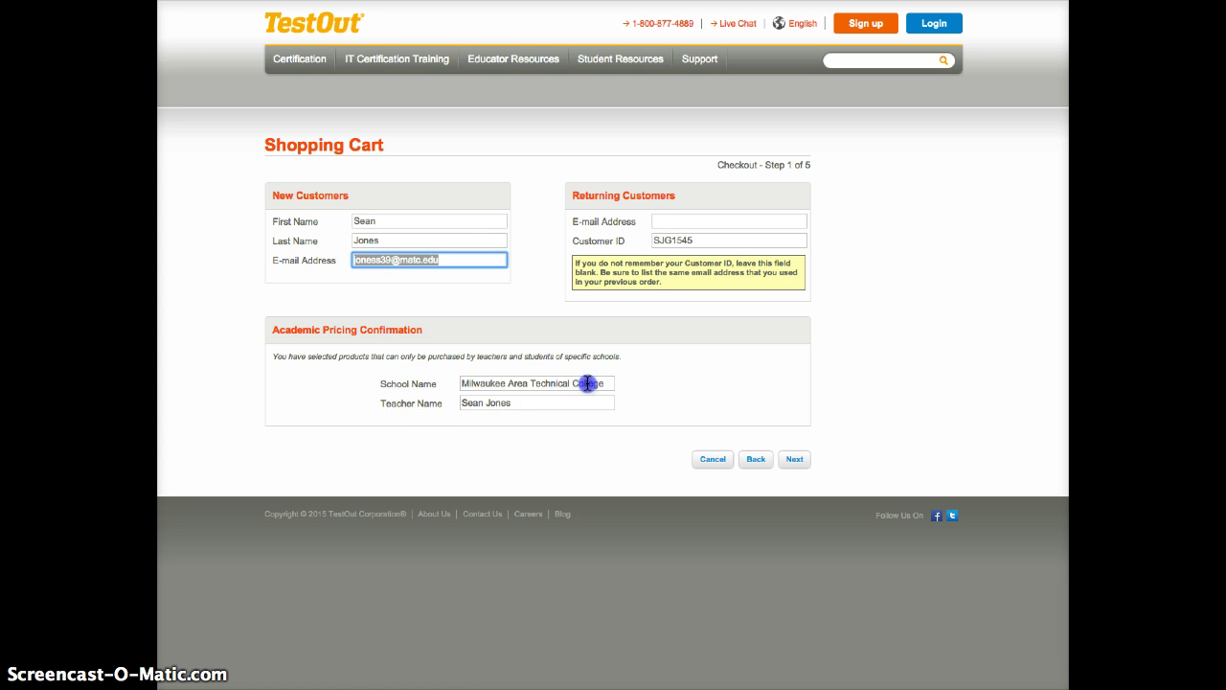
left_click_drag(606, 383, 438, 383)
left_click(661, 383)
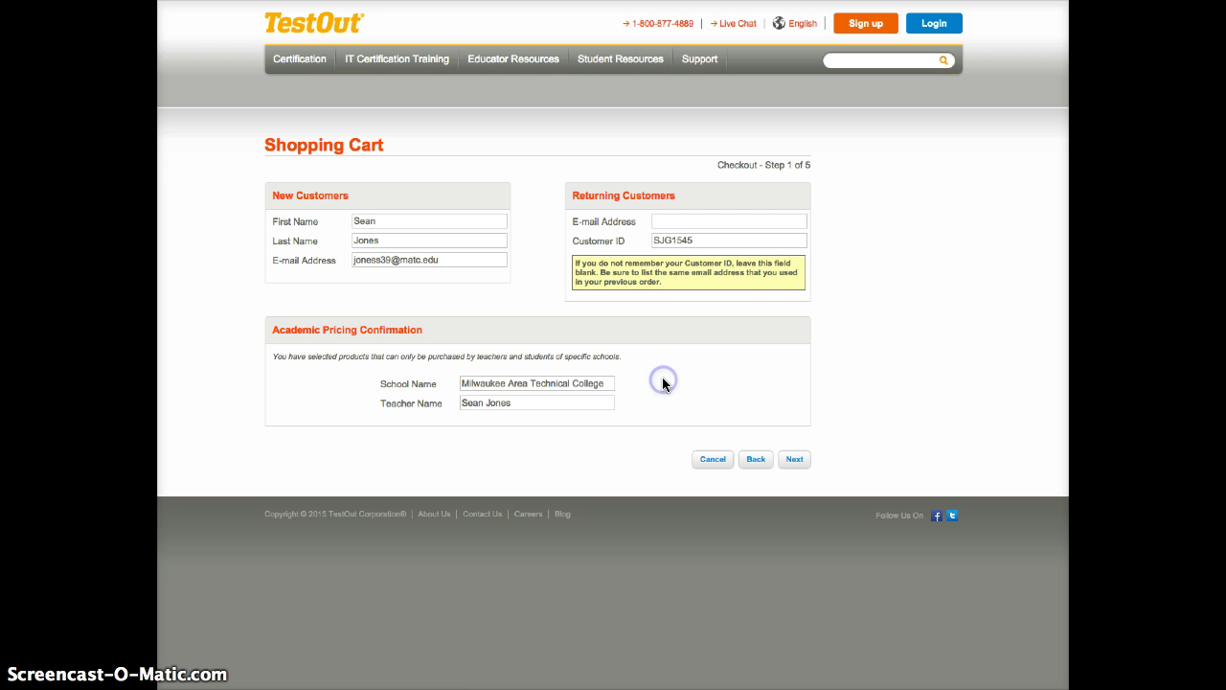
left_click(796, 461)
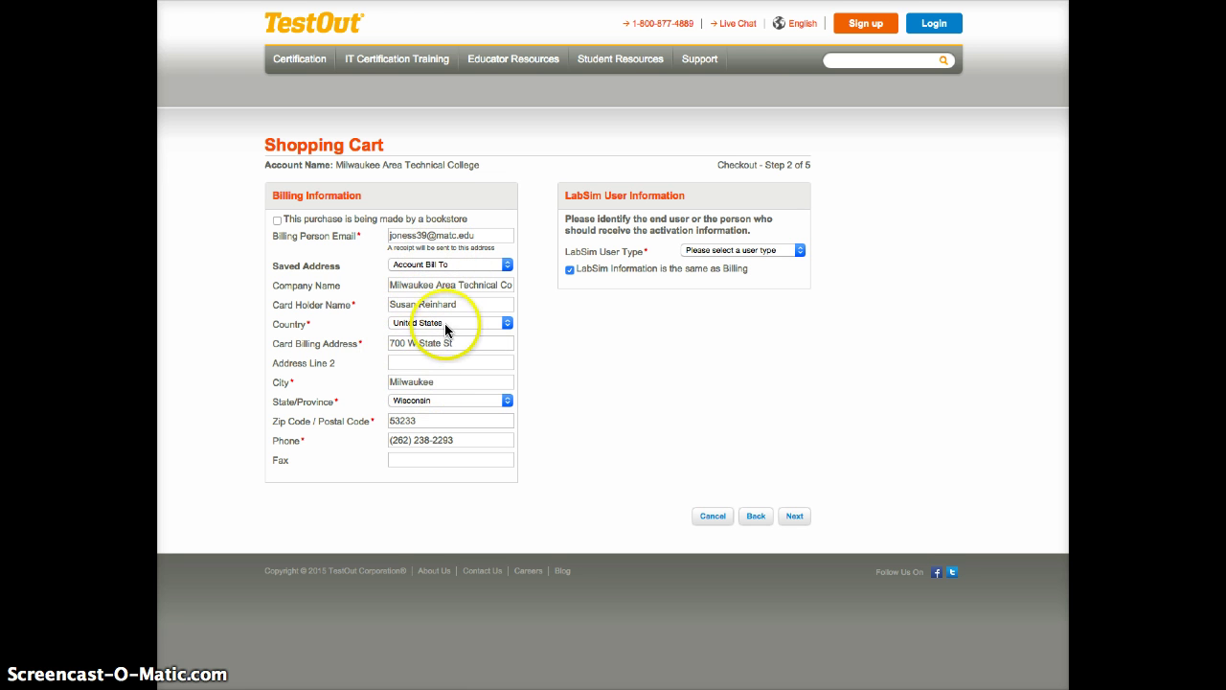
- Choose Student as the LabSim User Type on the billing step and continue
left_click(751, 352)
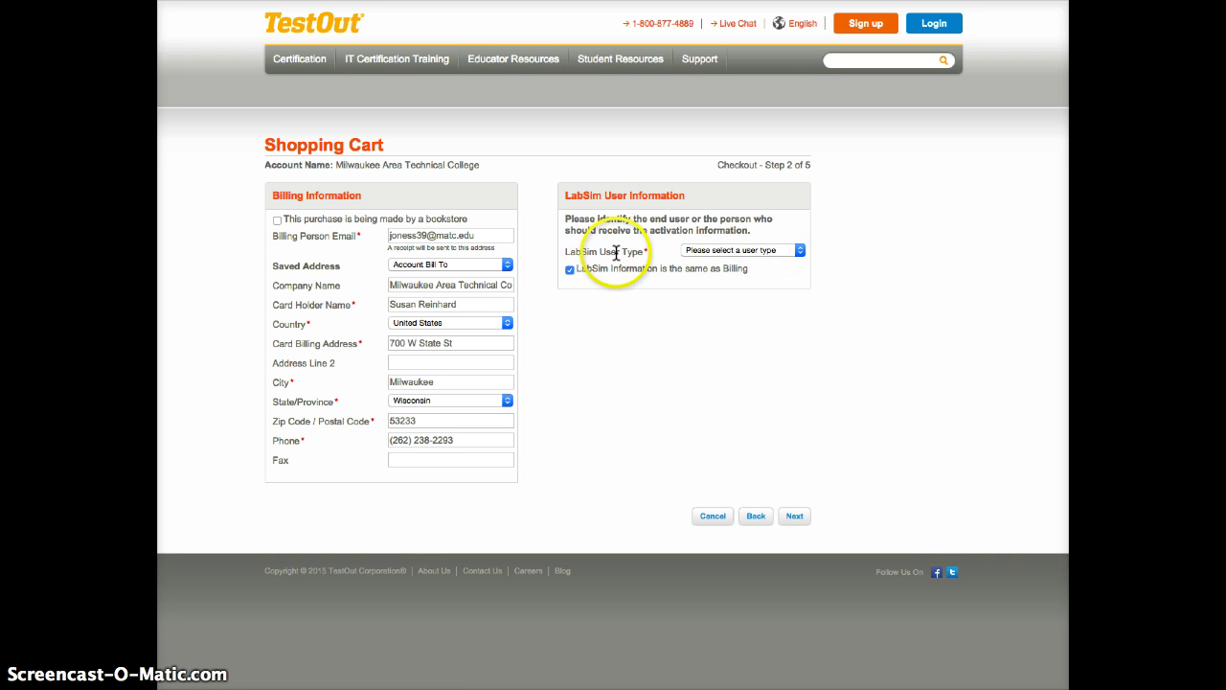
left_click(709, 252)
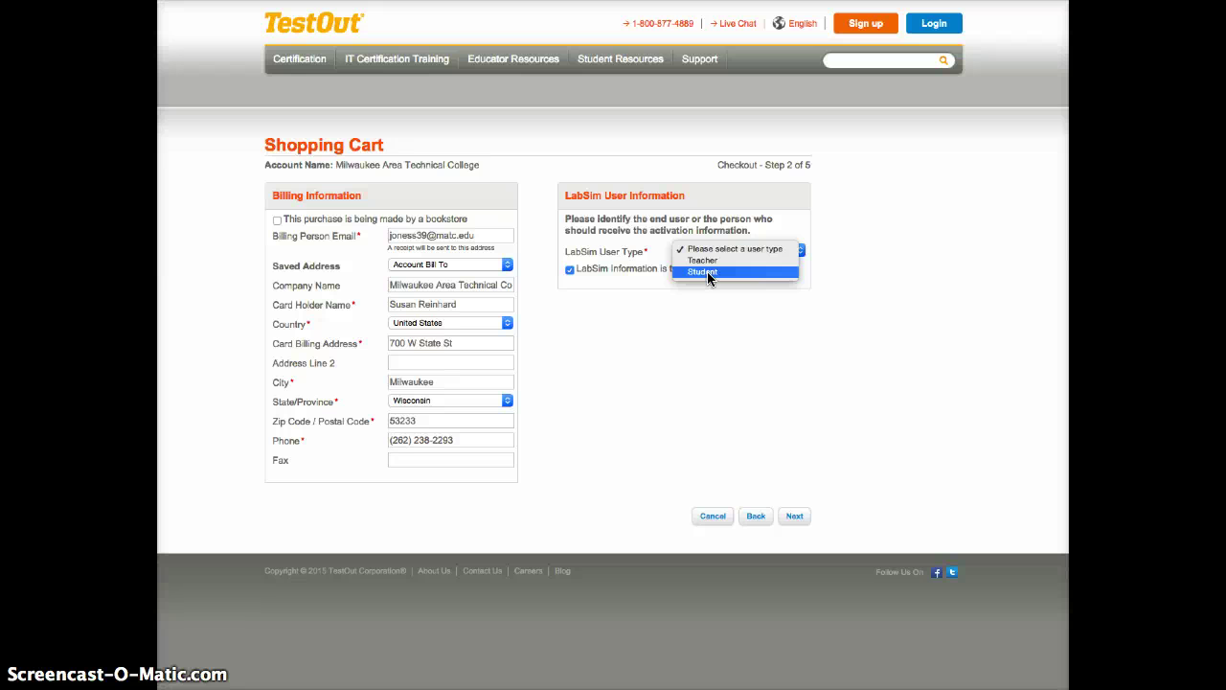
left_click(709, 273)
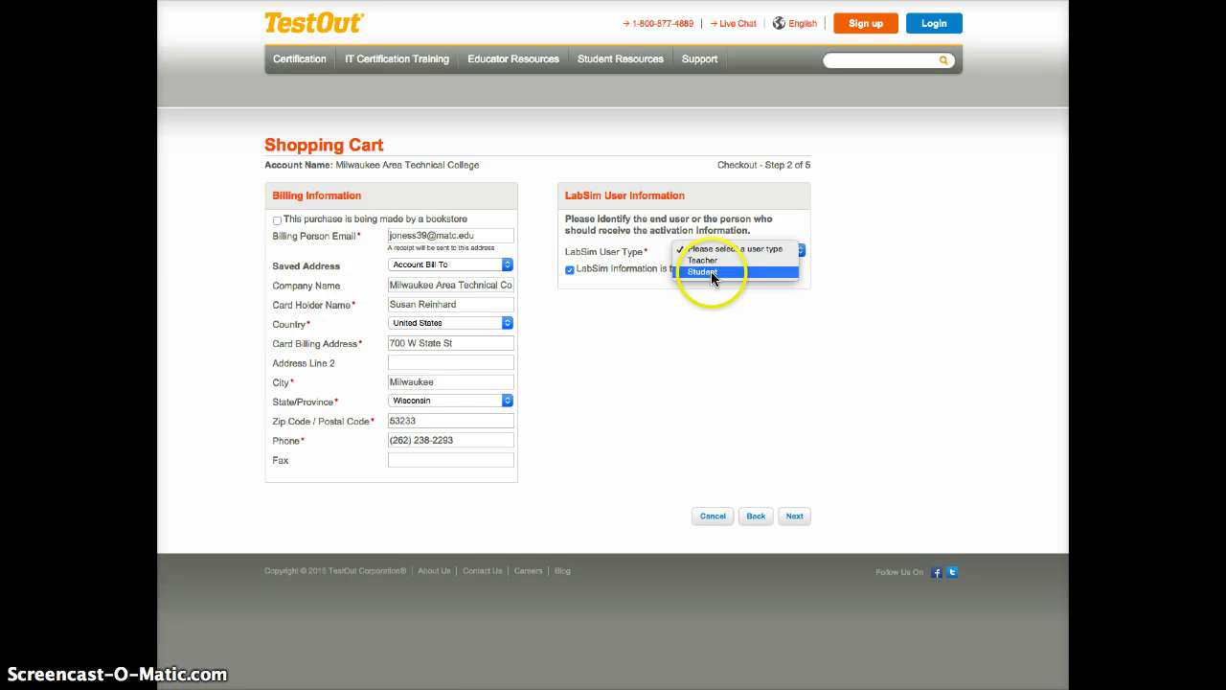
left_click(646, 259)
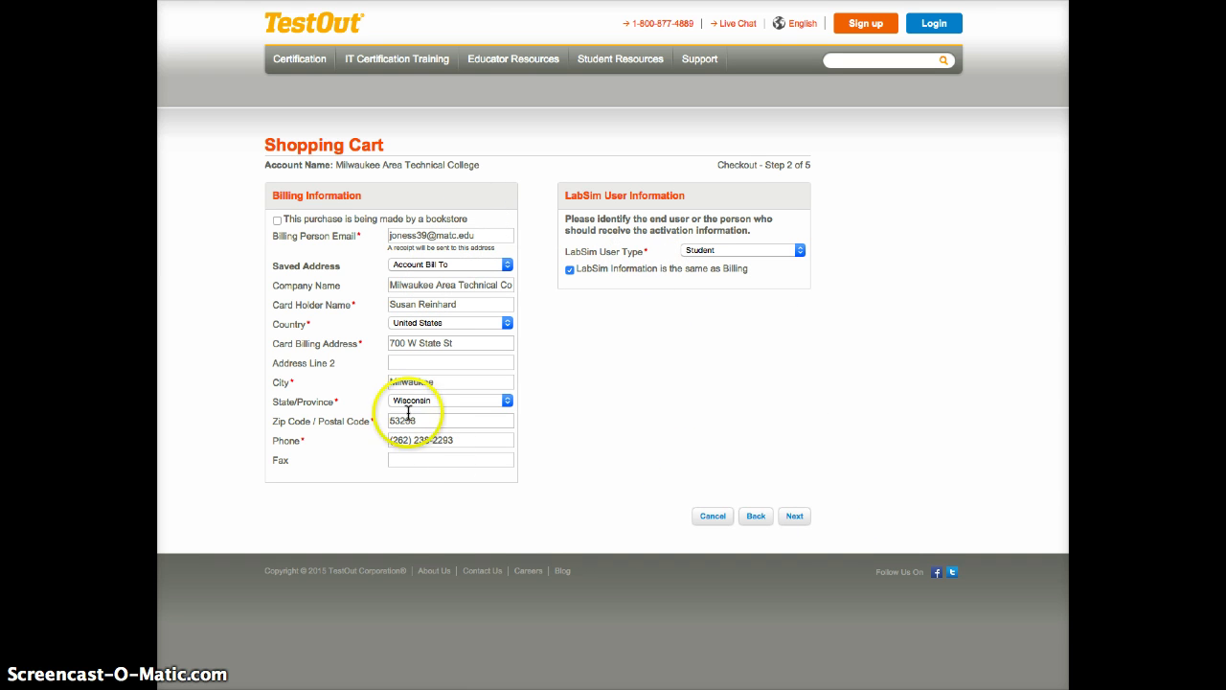
left_click(797, 514)
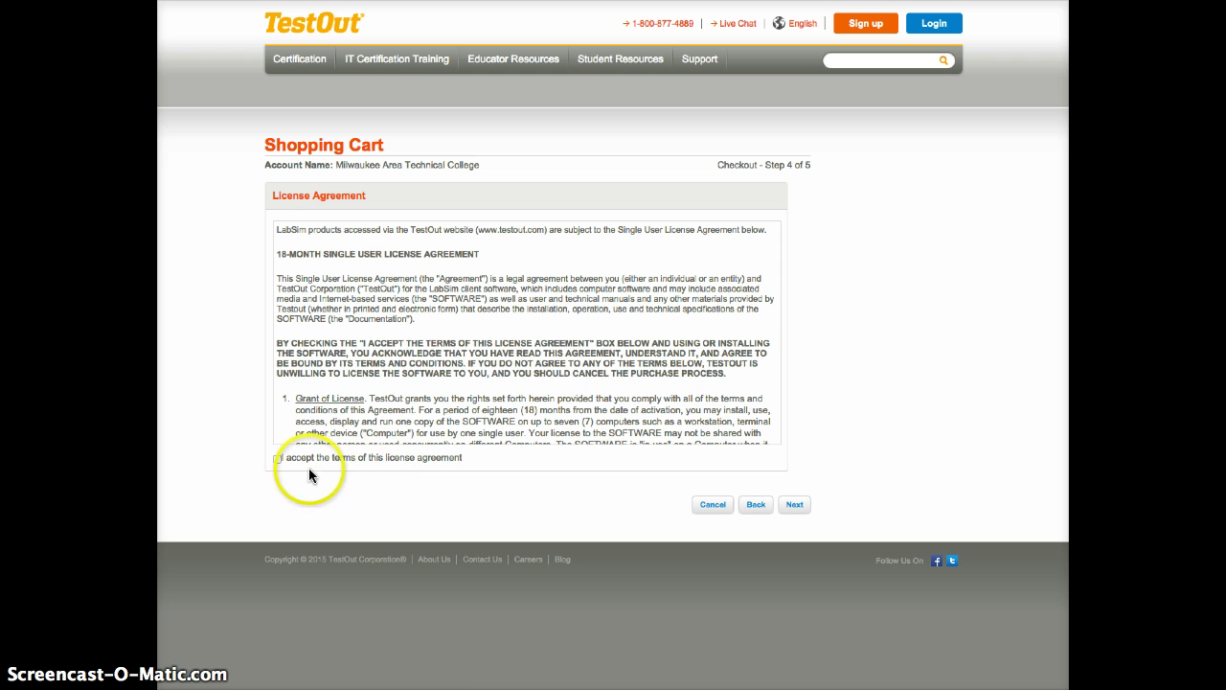
- Tick 'I accept the terms of this license agreement' and scroll through the agreement
left_click(276, 460)
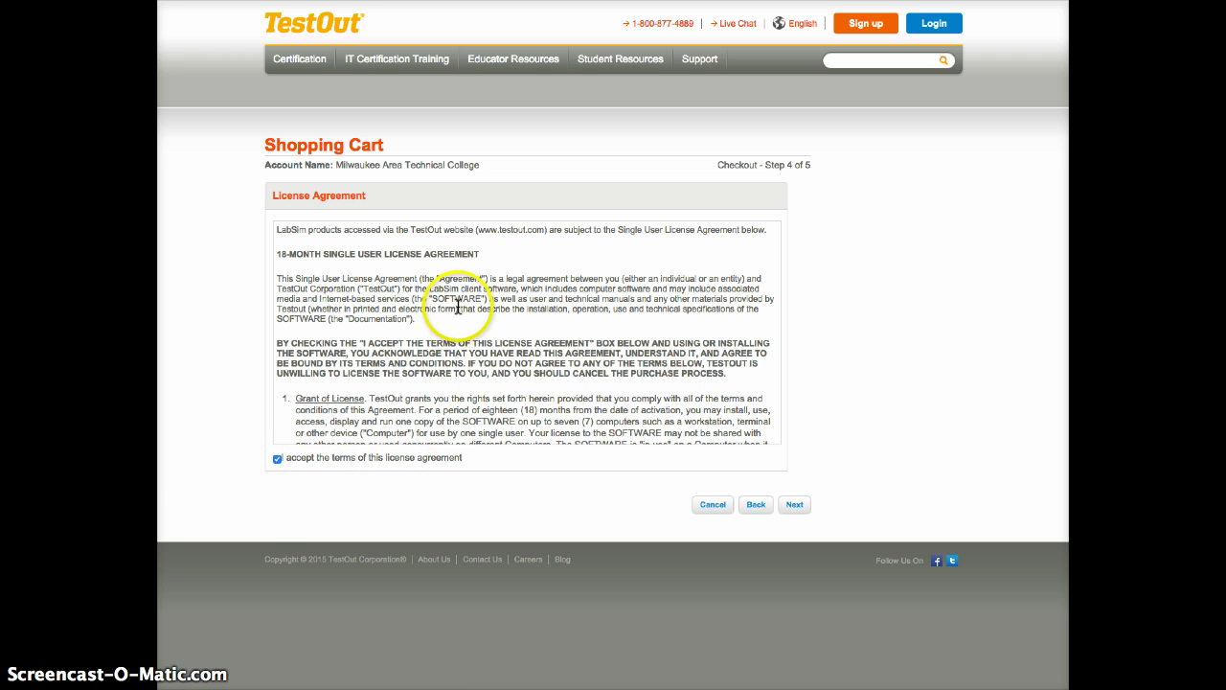
scroll(479, 329, "down", 1)
scroll(479, 329, "down", 3)
scroll(479, 329, "down", 3)
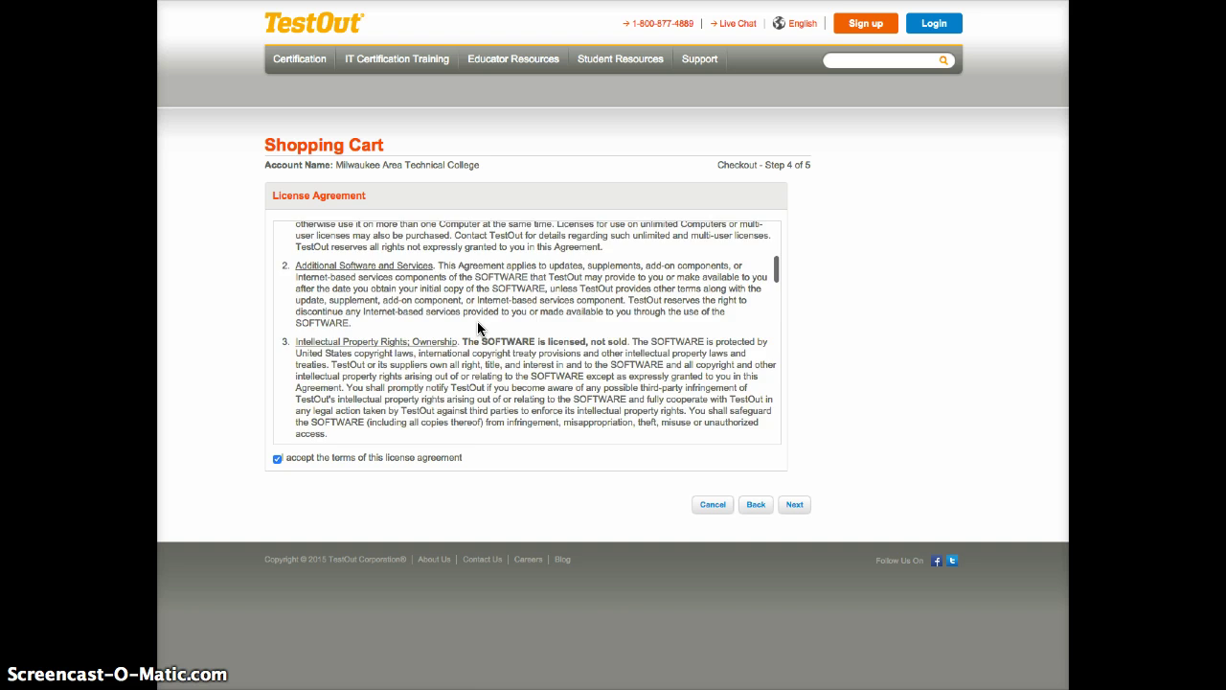
scroll(479, 329, "down", 3)
scroll(479, 328, "down", 3)
scroll(477, 328, "up", 5)
scroll(477, 329, "up", 5)
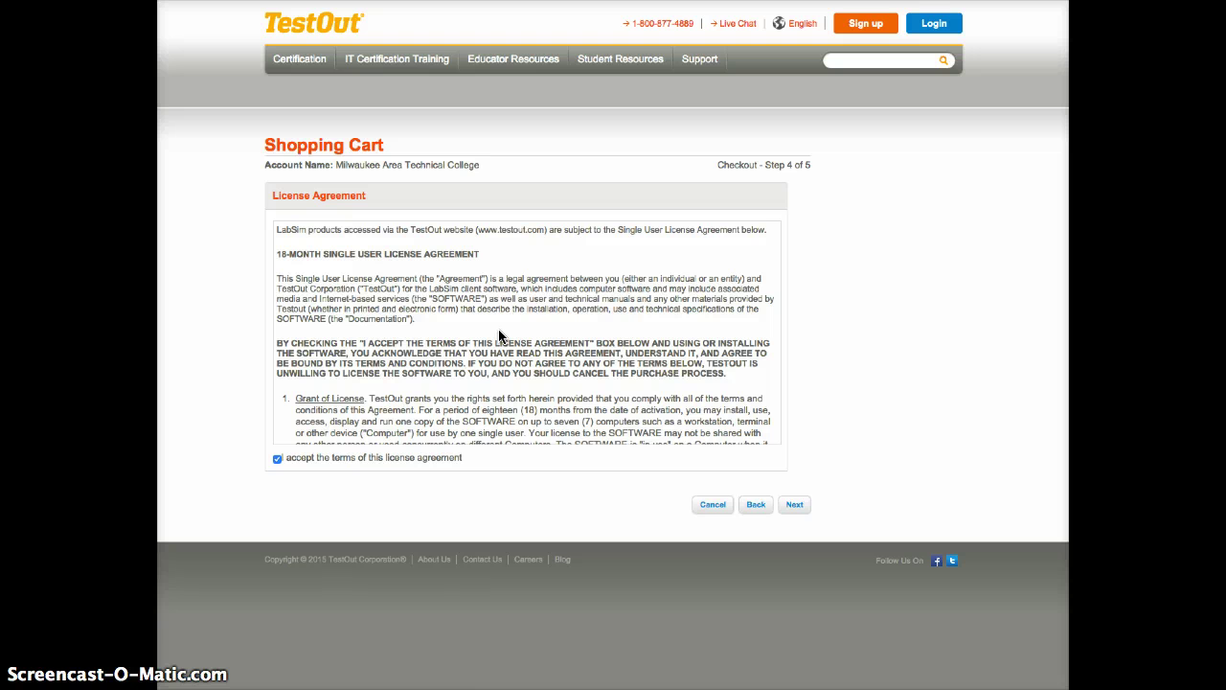
scroll(498, 329, "down", 4)
scroll(498, 328, "up", 4)
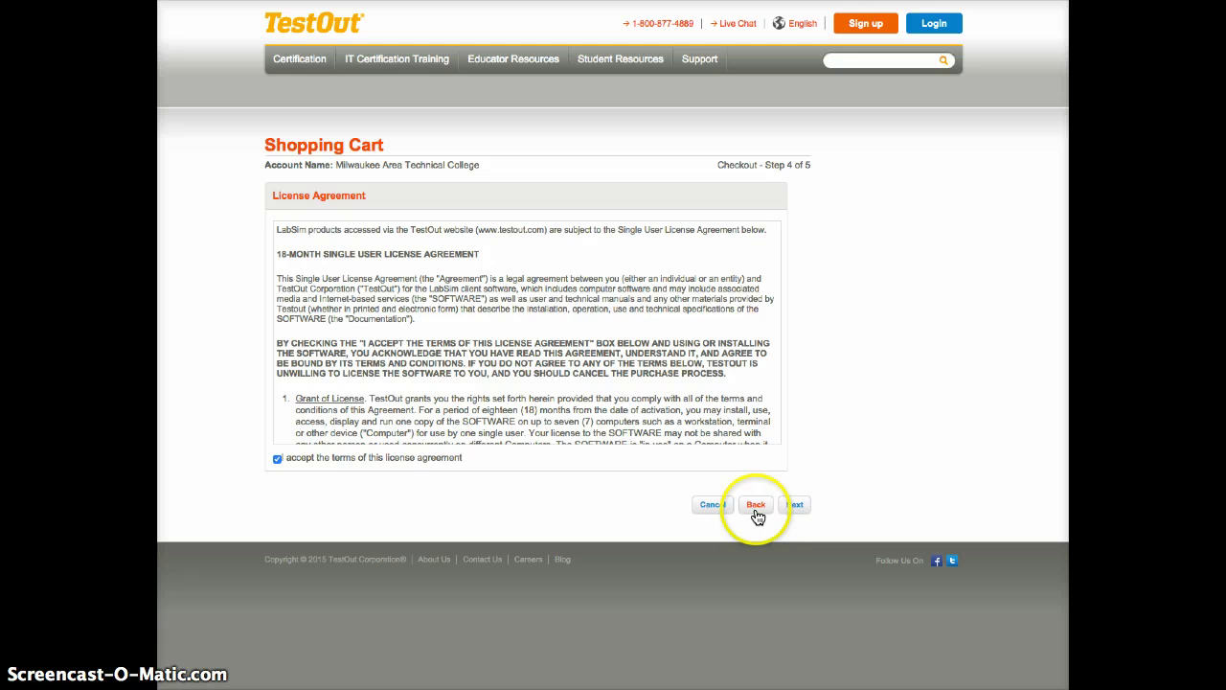
left_click(795, 505)
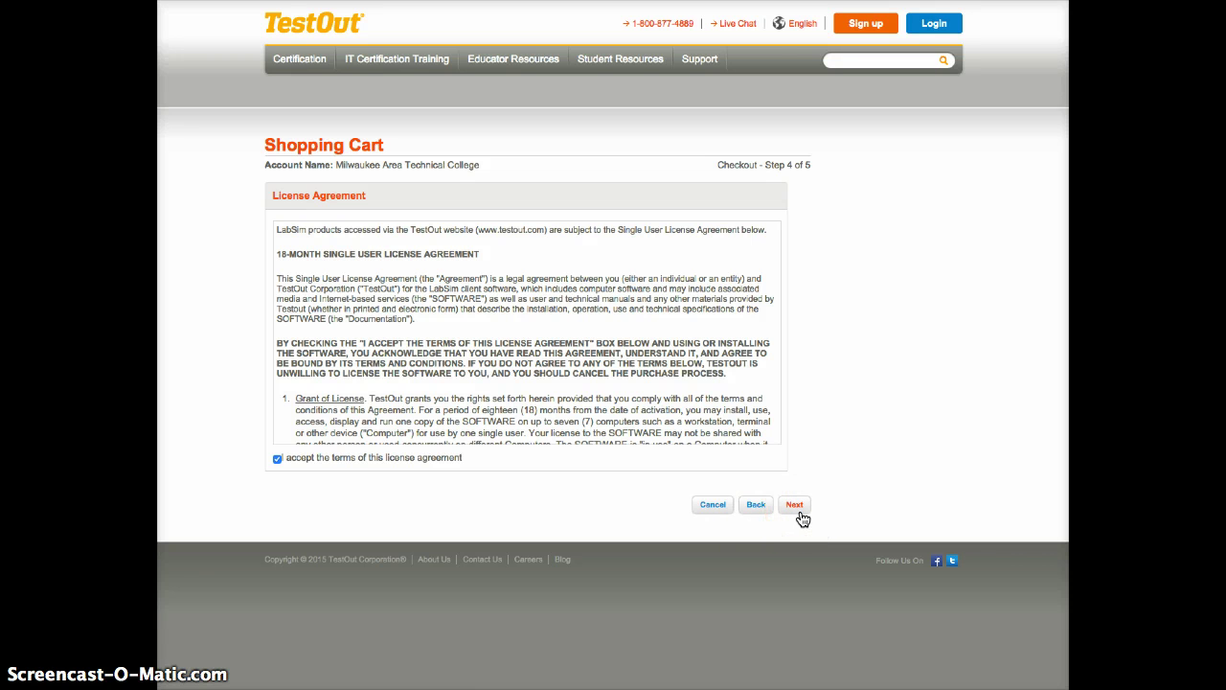